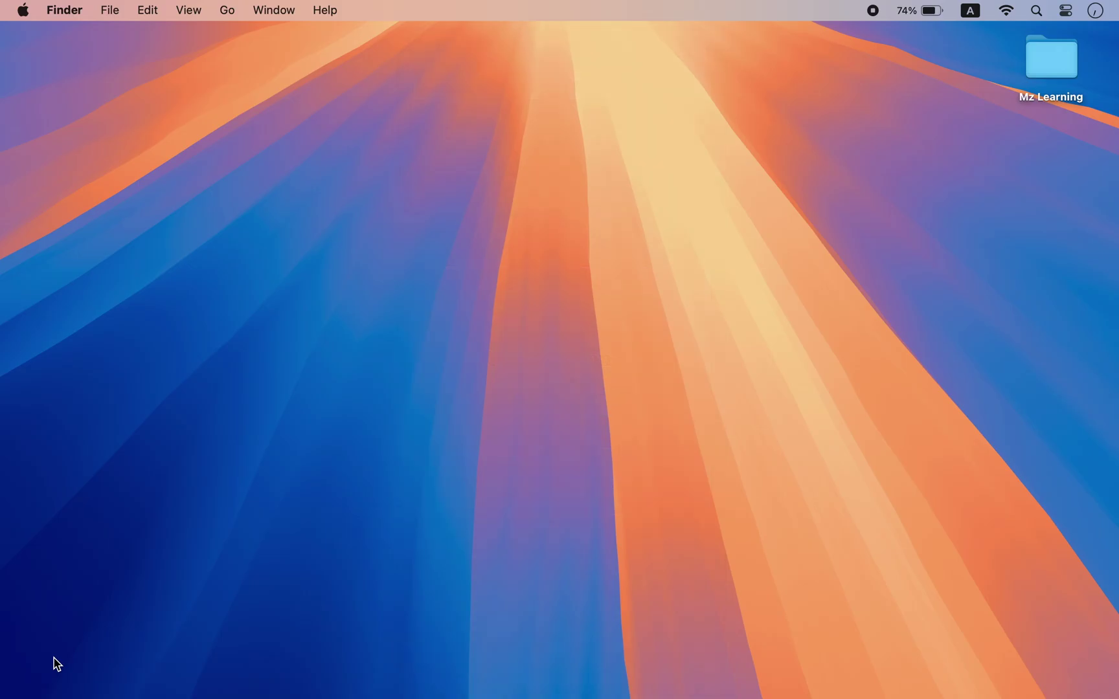
# In Outlook's Safety Support thread, highlight the government-ID request and the birthdate-updated confirmation
pyautogui.moveTo(251, 695)
pyautogui.click(262, 665)
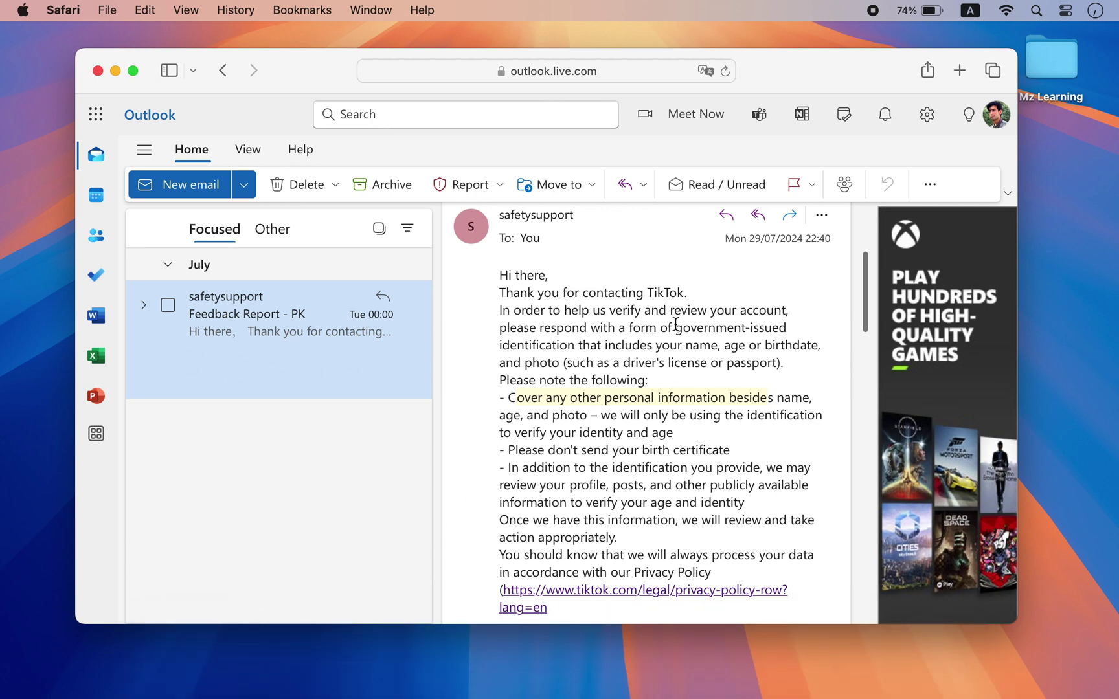
pyautogui.moveTo(676, 327); pyautogui.dragTo(787, 366)
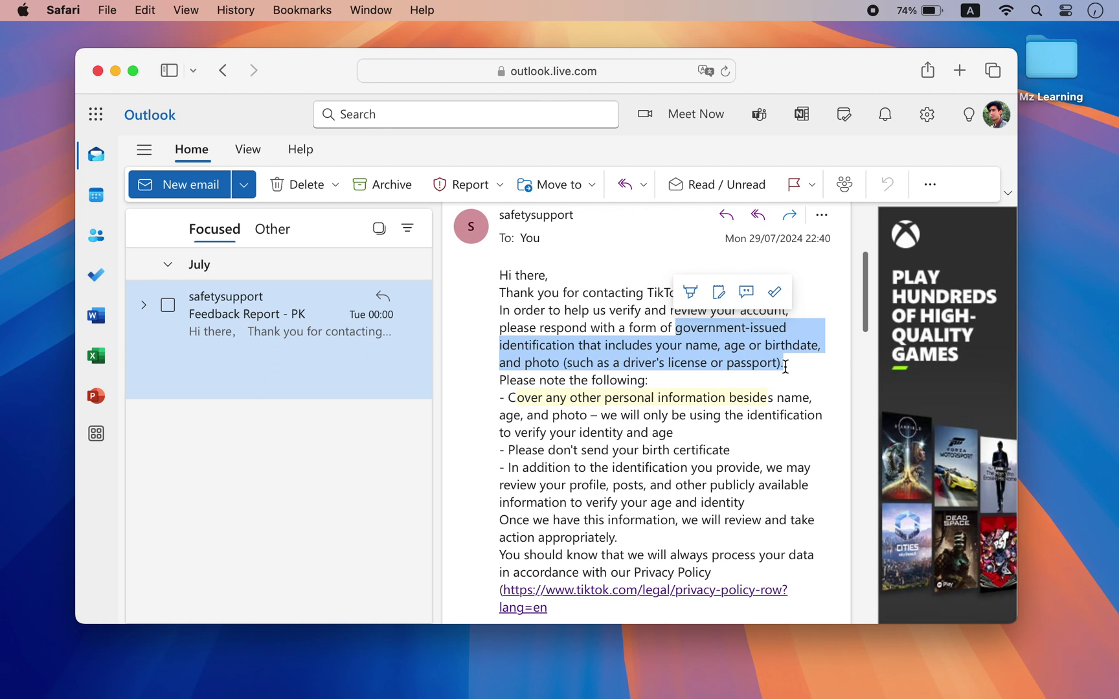
pyautogui.scroll(-10, 786, 367)
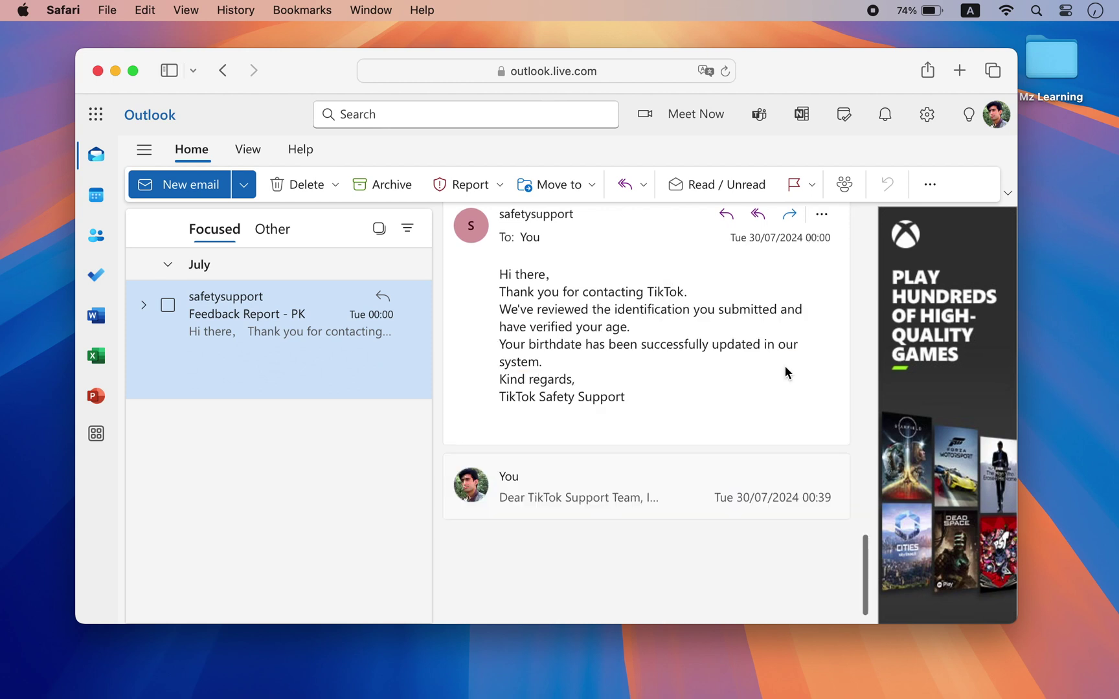
pyautogui.moveTo(500, 309)
pyautogui.mouseDown()
pyautogui.moveTo(528, 314)
pyautogui.moveTo(576, 359)
pyautogui.mouseUp()
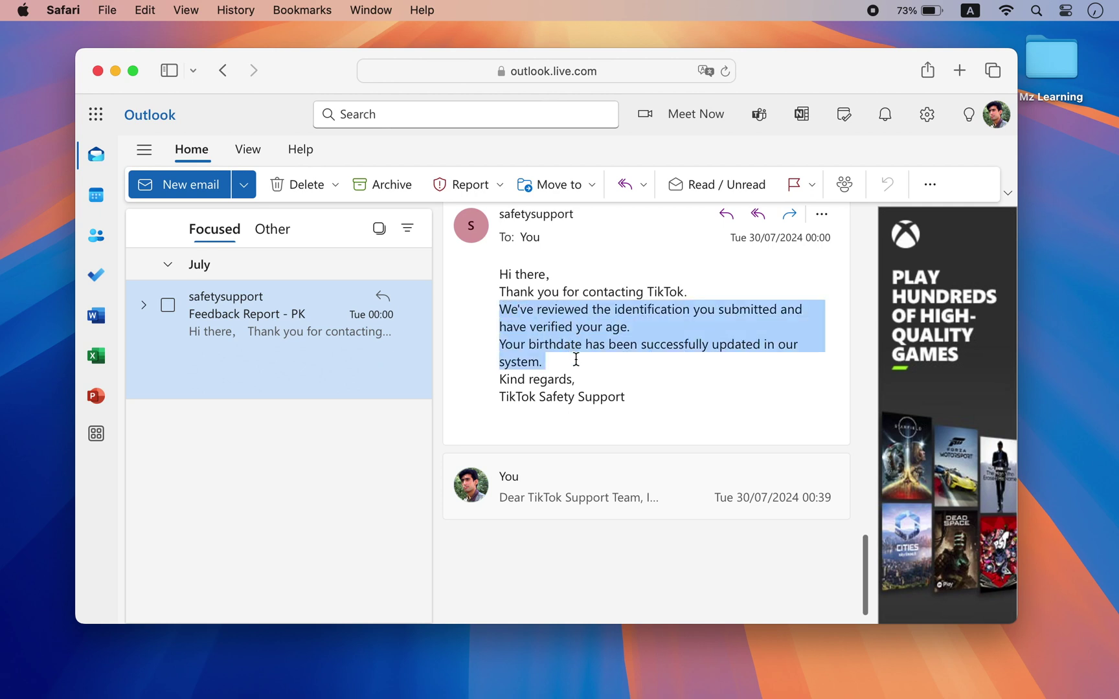